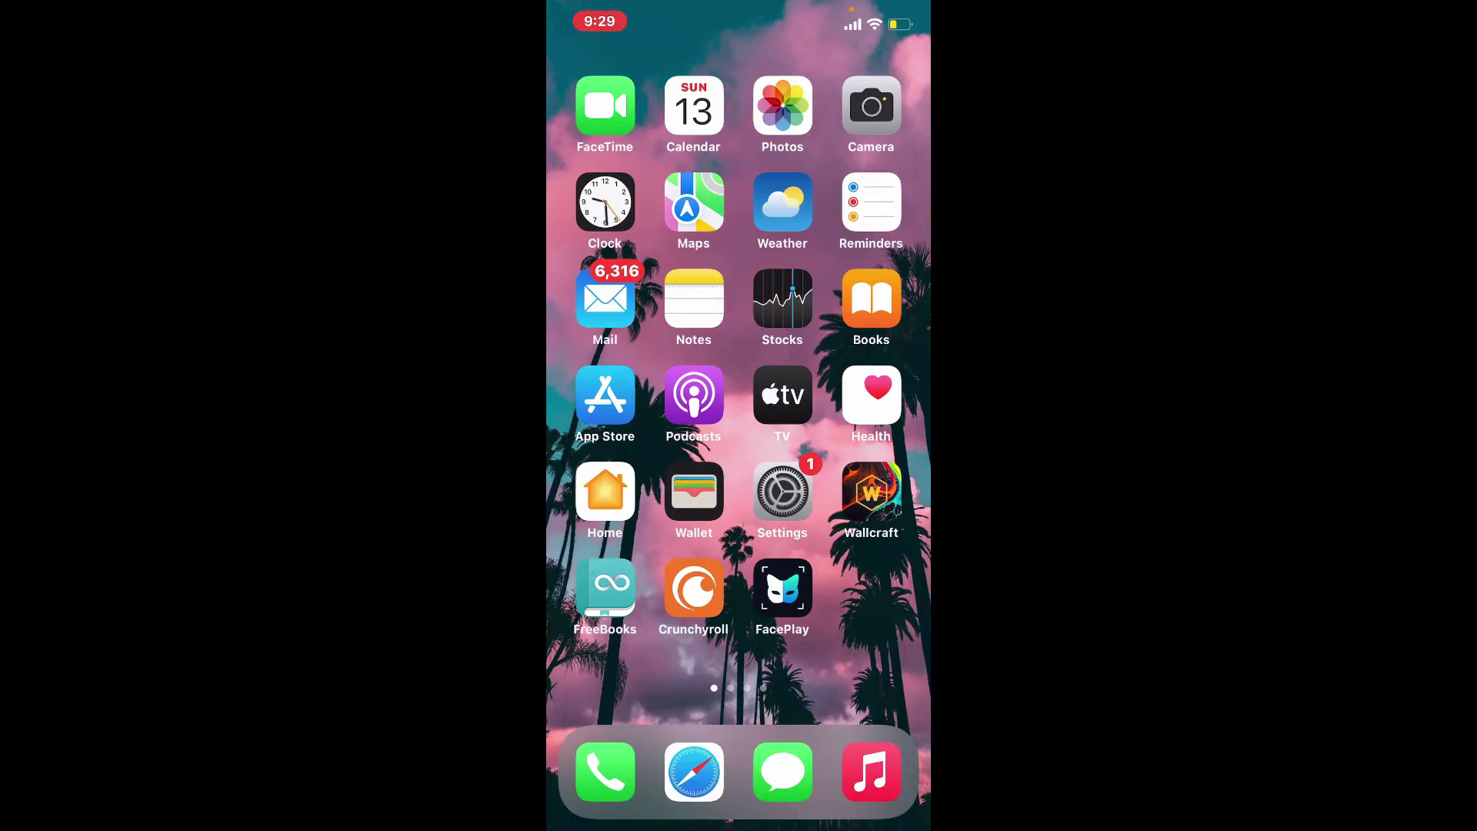
Swipe to the next home screen page where the Trust Wallet app is
left_click_drag(831, 462, 623, 462)
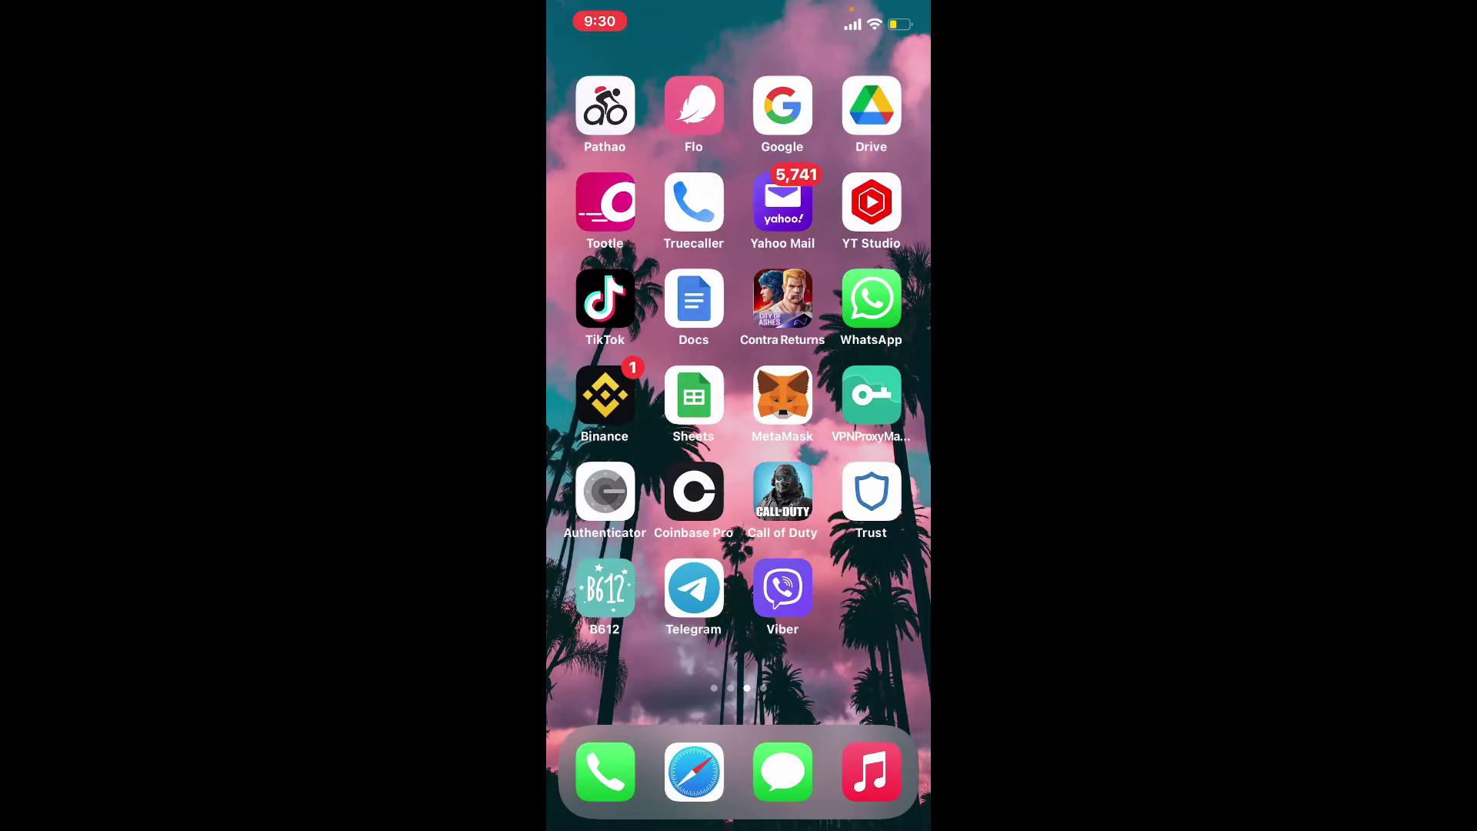
Launch Trust Wallet and bring up the Buy list of coins
left_click(872, 494)
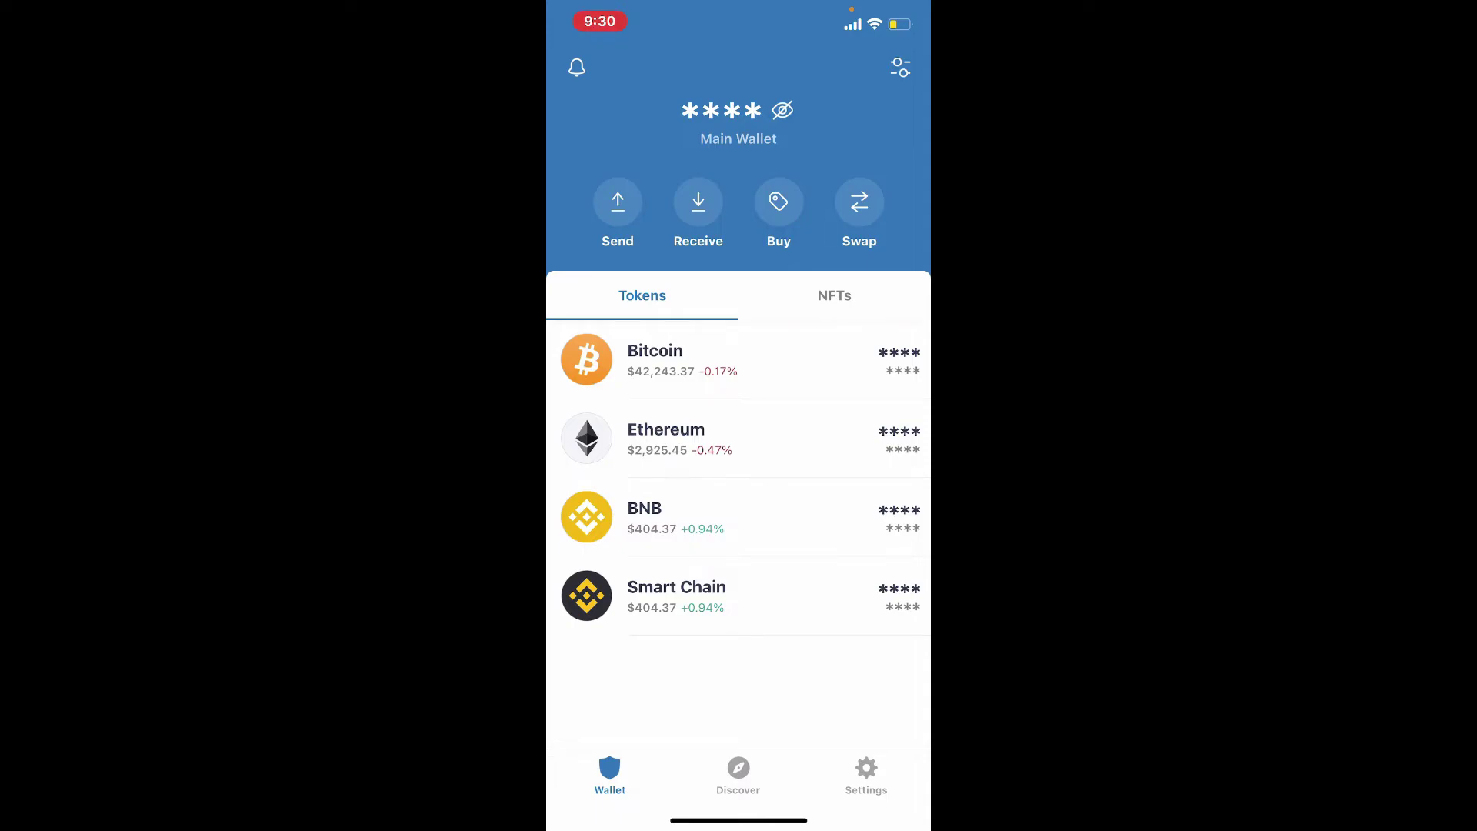
left_click(778, 203)
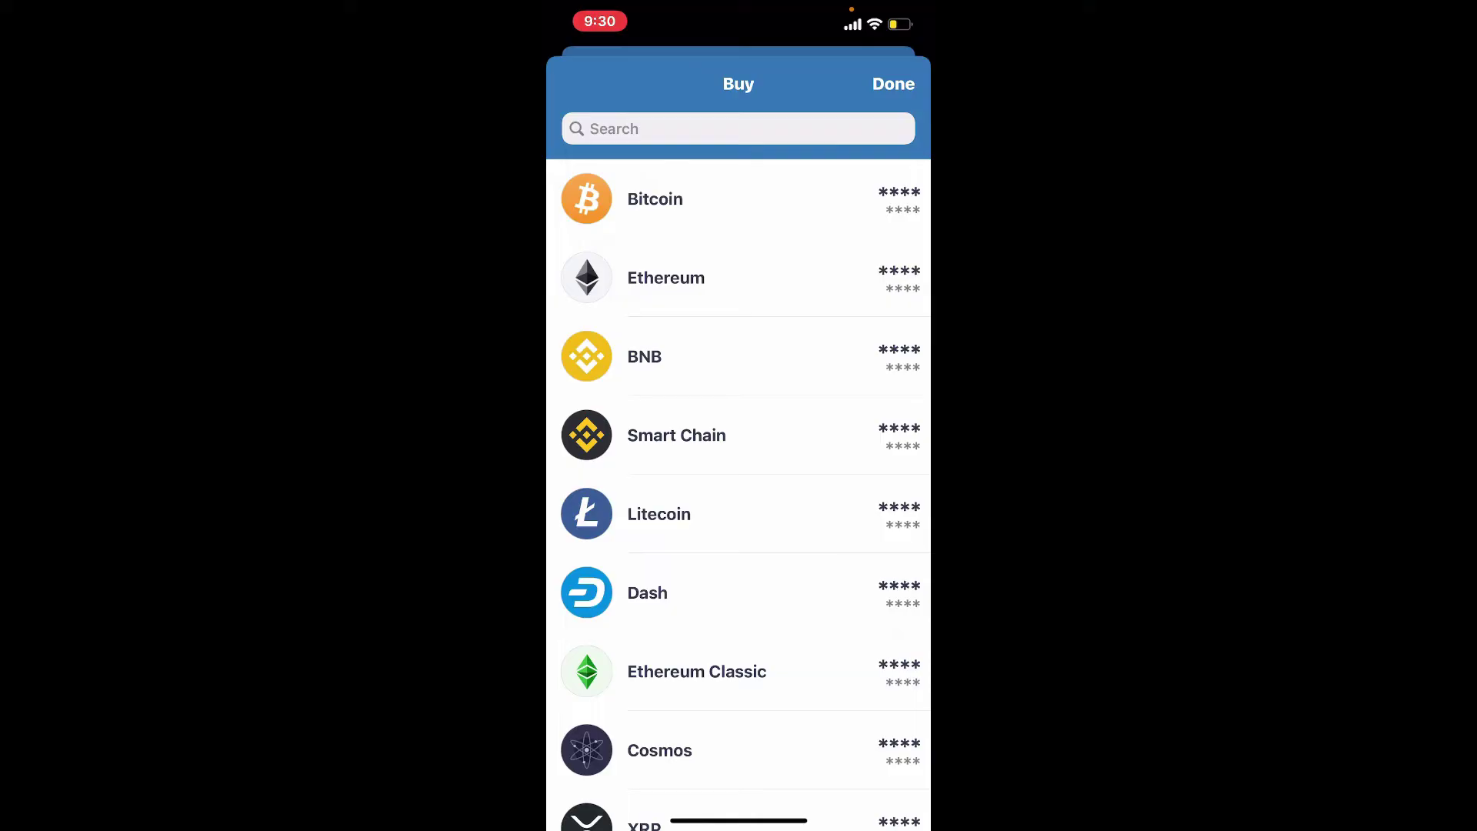
scroll(739, 497, "down", 2)
scroll(740, 497, "down", 2)
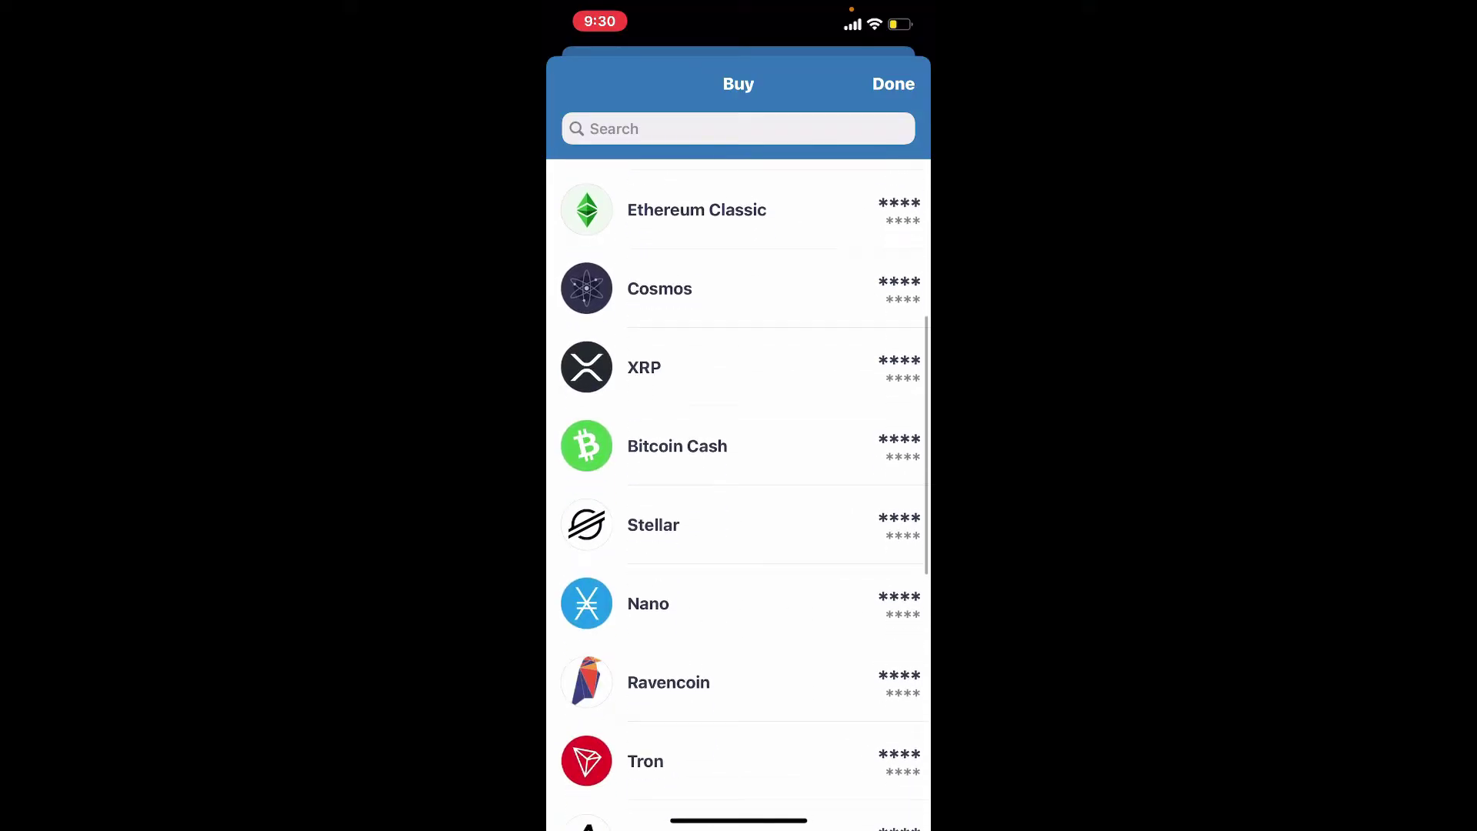
scroll(740, 497, "down", 2)
scroll(739, 496, "down", 3)
scroll(739, 496, "down", 3)
scroll(739, 497, "up", 10)
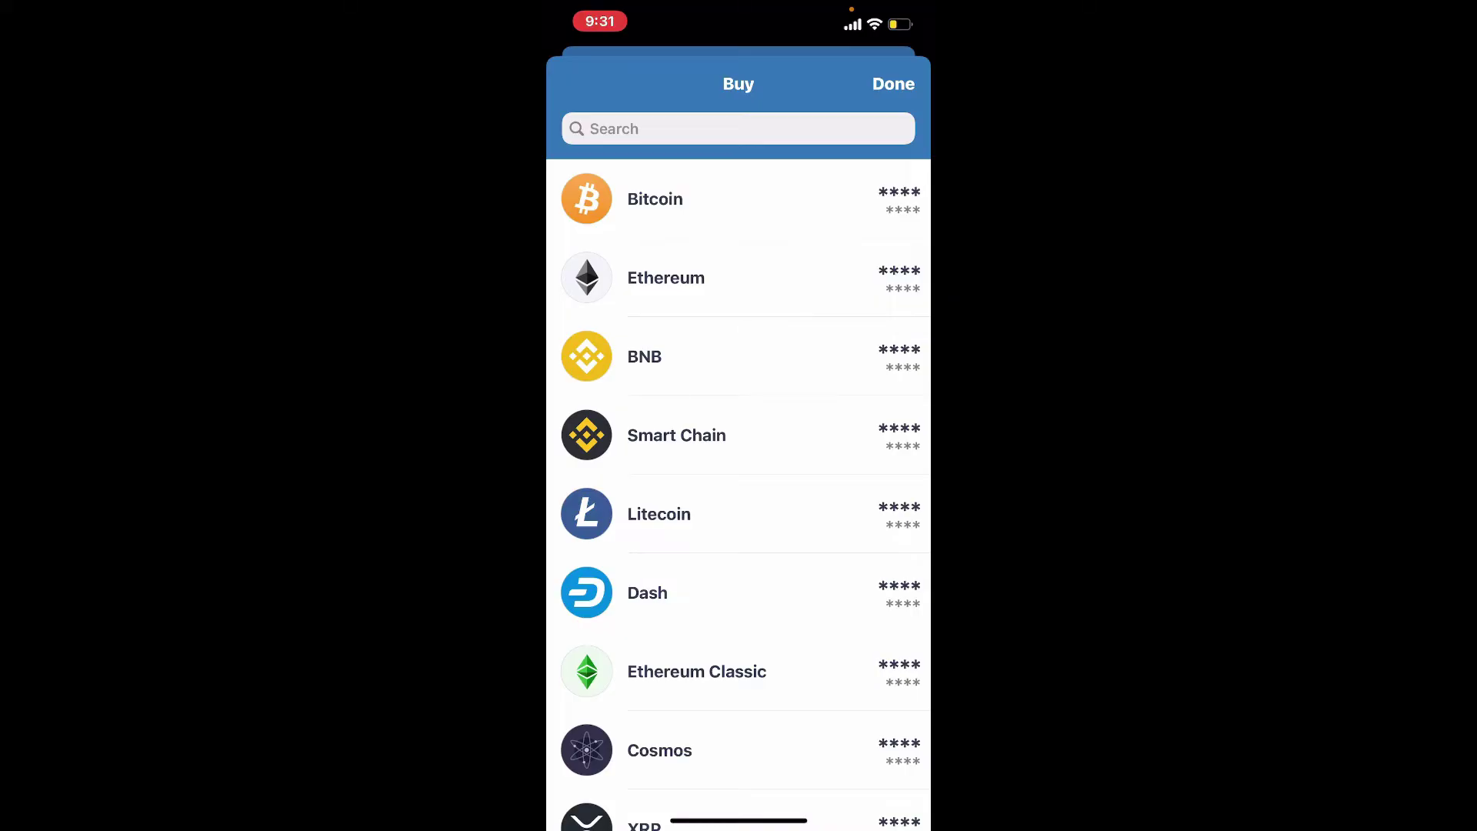
Choose Bitcoin from the Buy list for a US$250 purchase
left_click(655, 200)
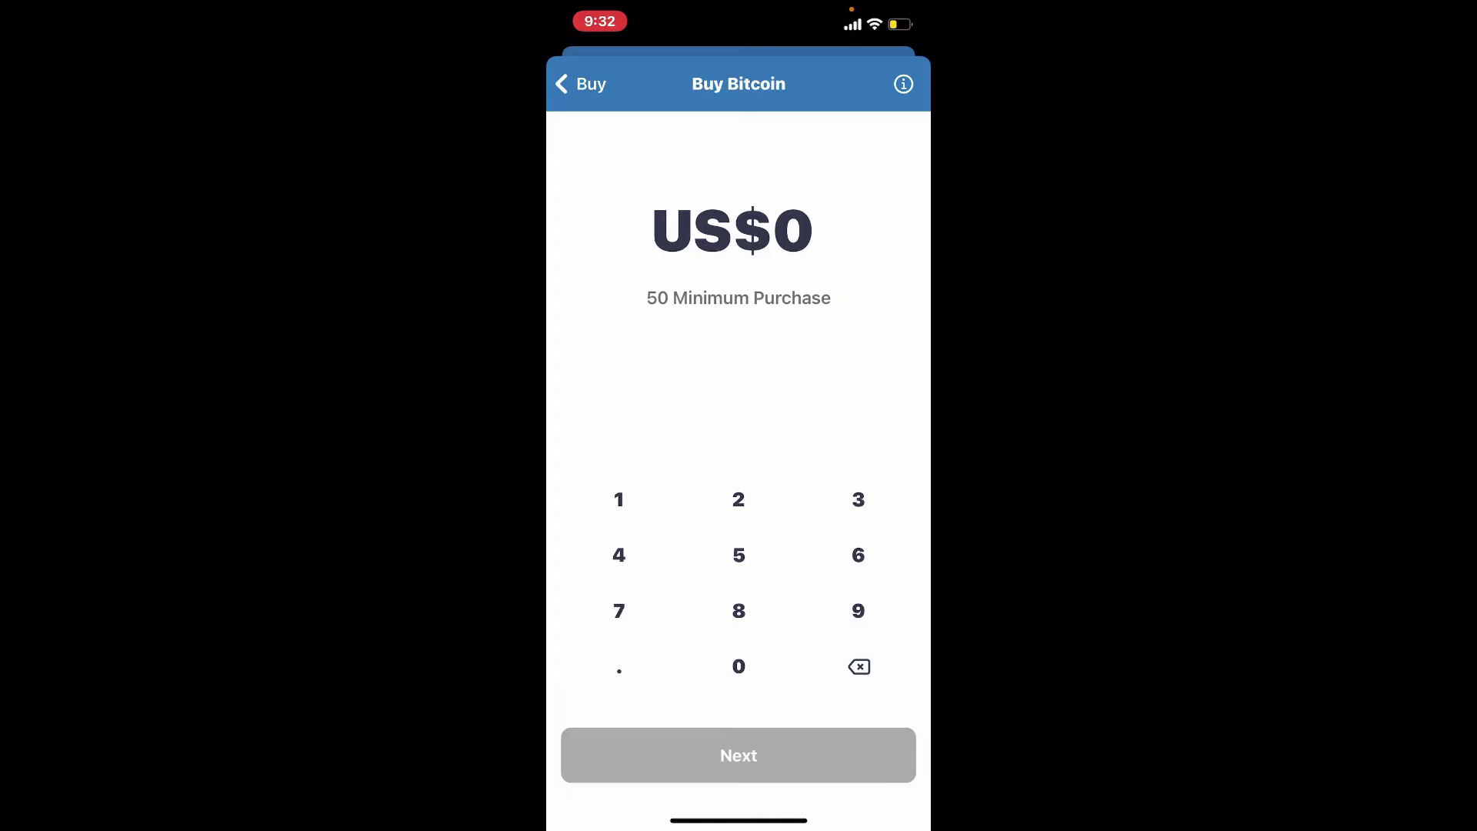
type("250")
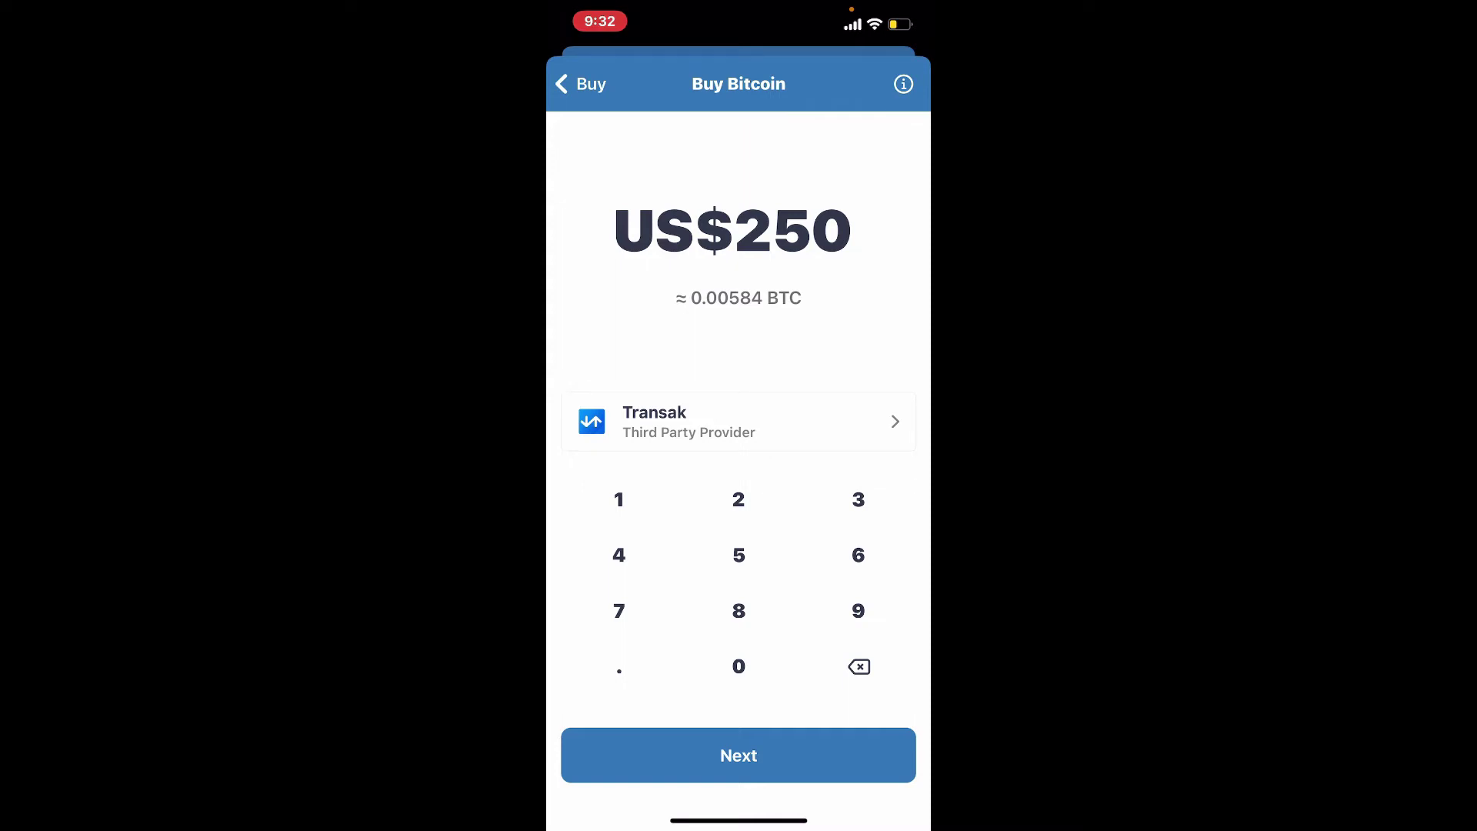
Compare provider rates and keep Transak for the US$250 Bitcoin purchase
left_click(739, 422)
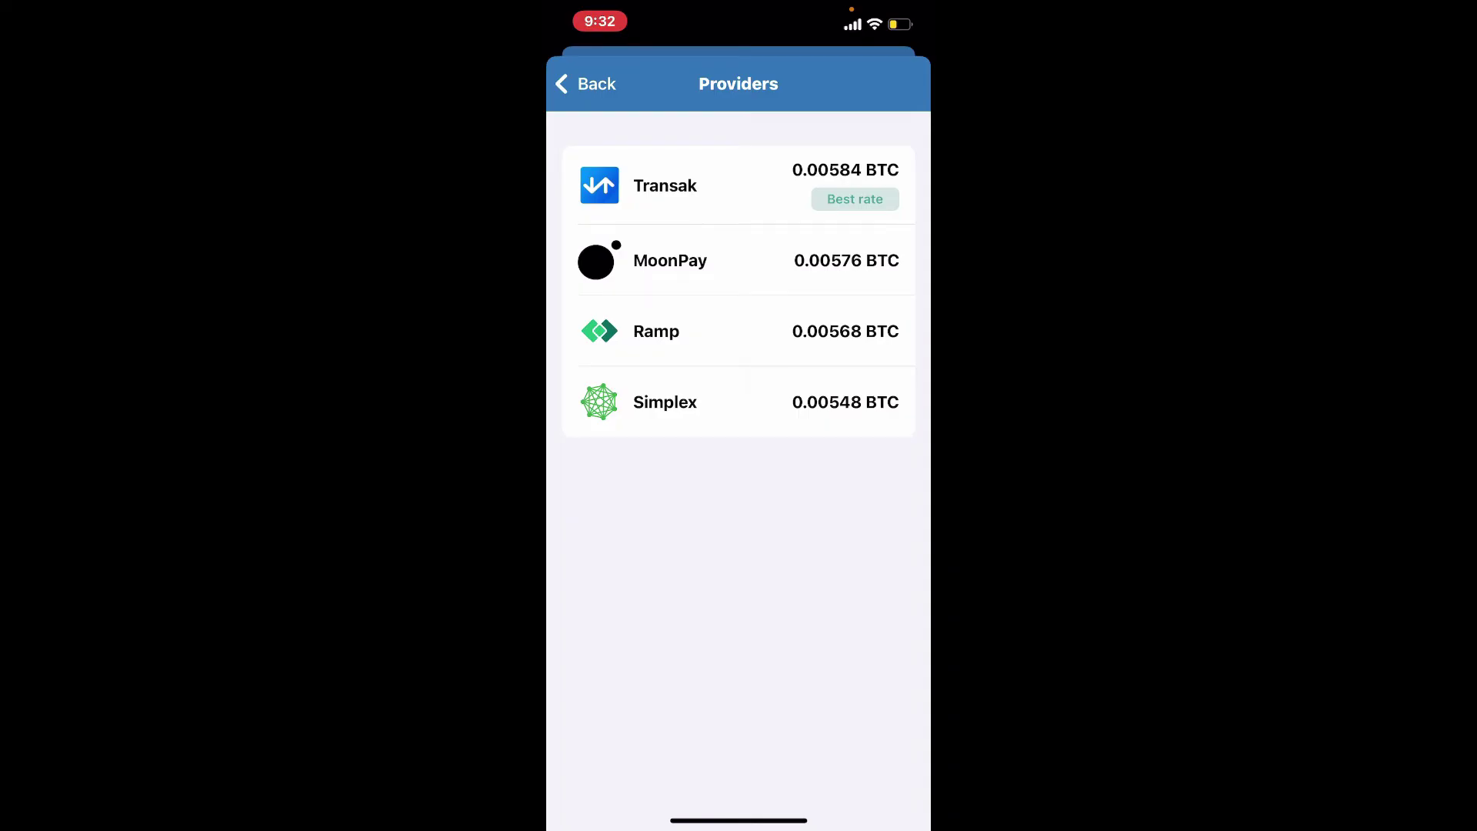
left_click(666, 185)
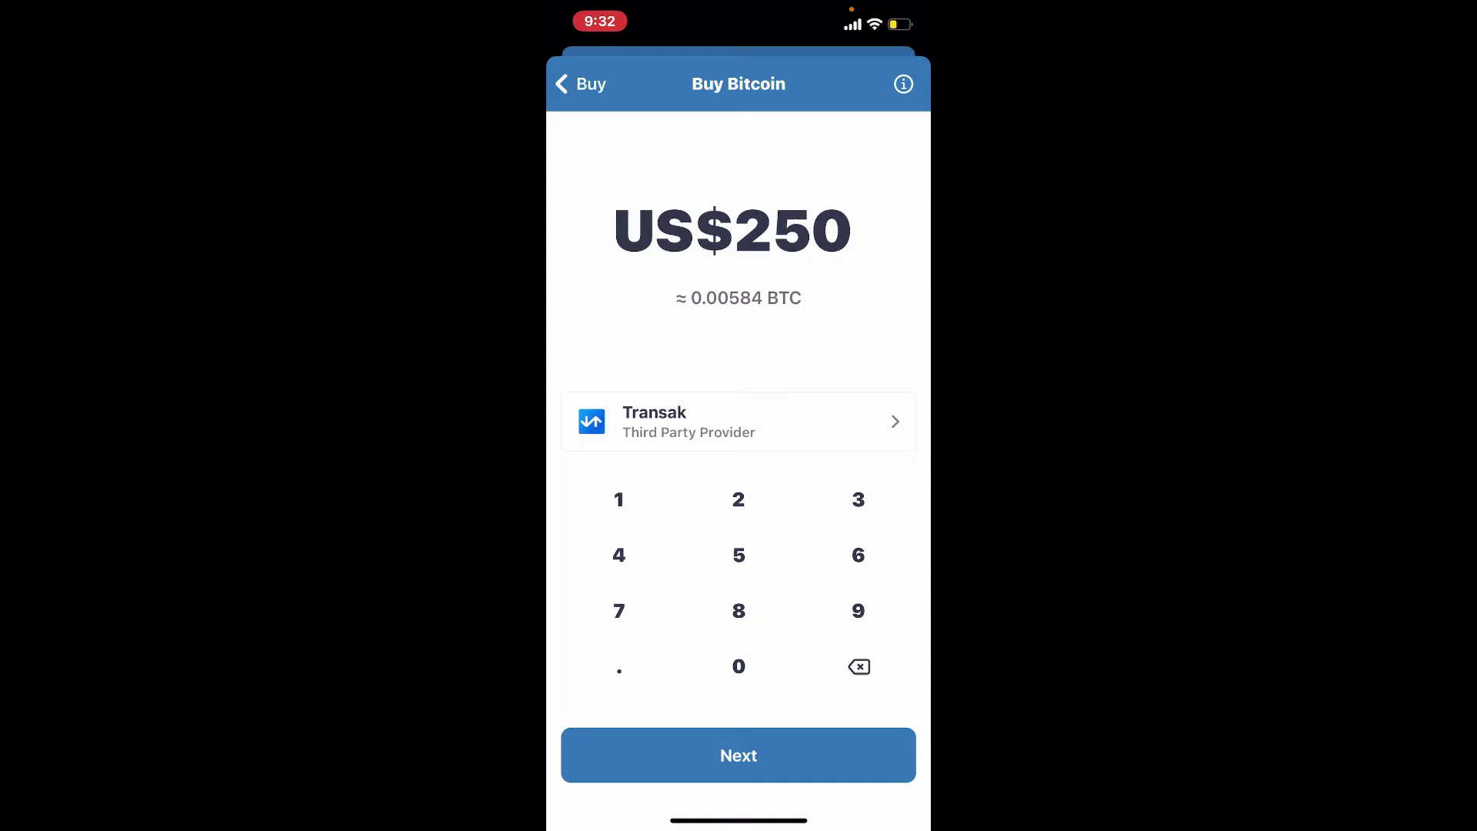